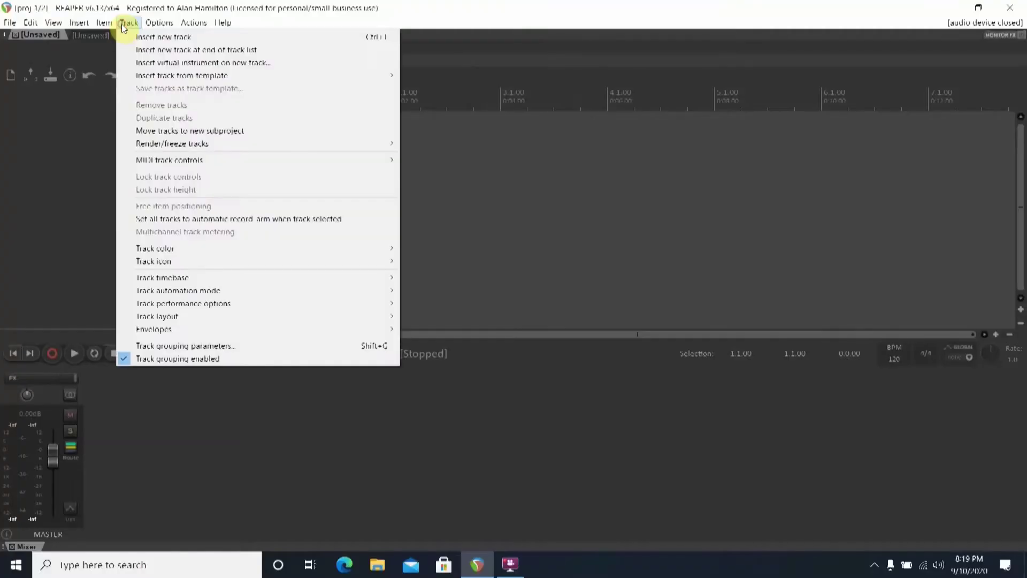
Insert the SSDSampler5 (48 out) virtual instrument on a new track.
click(174, 63)
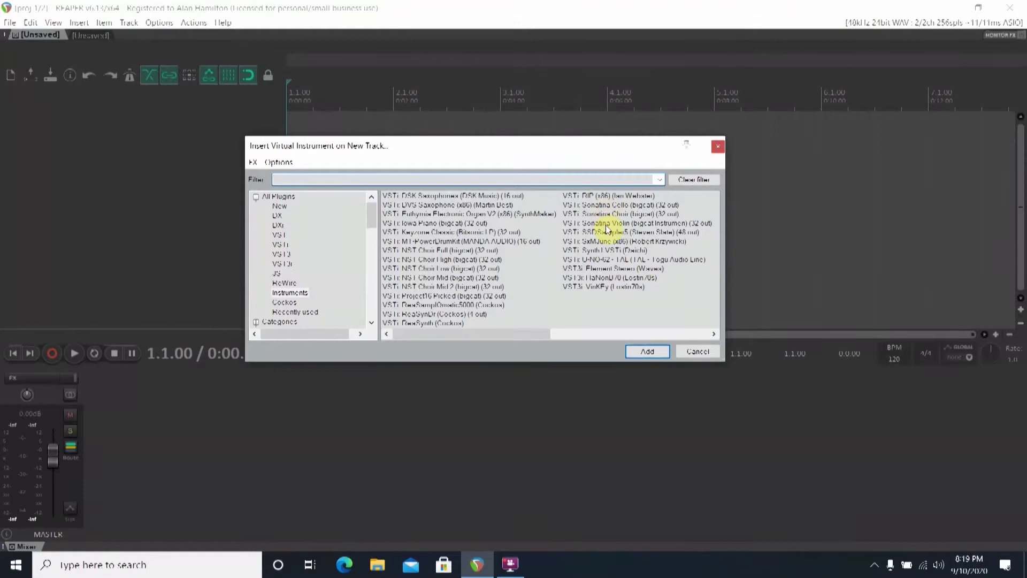
click(607, 232)
click(657, 348)
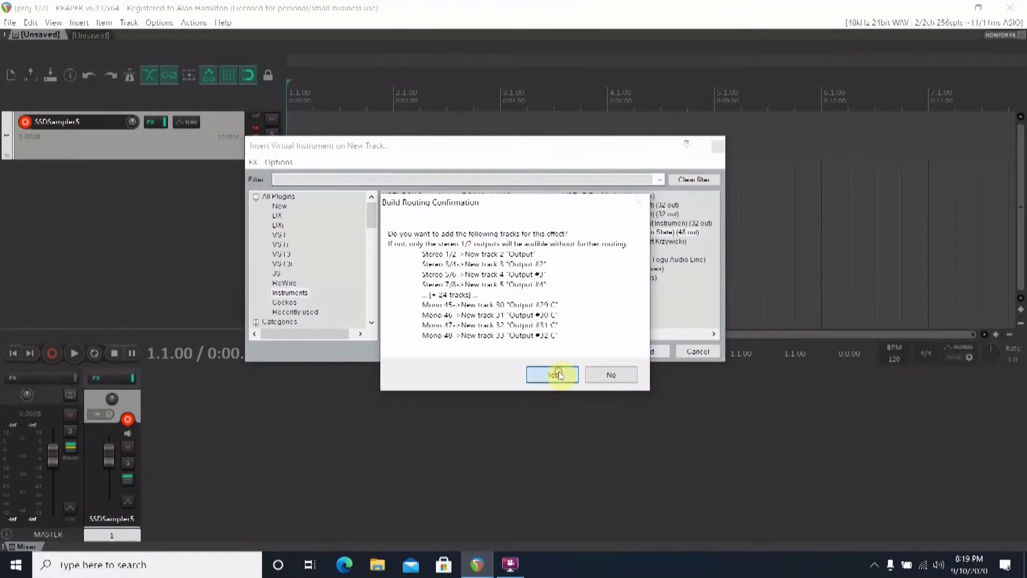
Accept building the output tracks, then load Classic Absolute Rock from the SSD 5 Classic library.
click(553, 374)
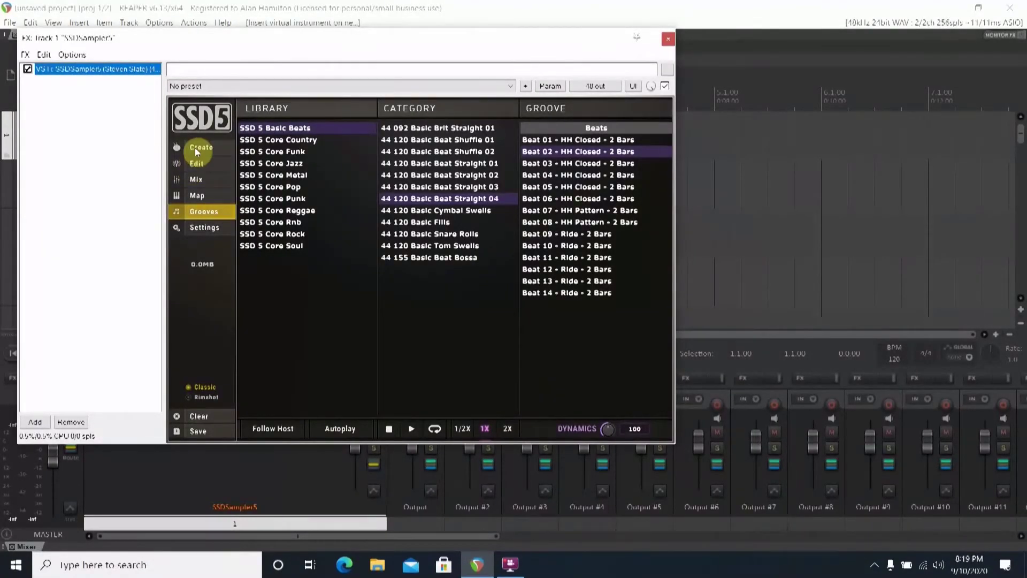
click(195, 148)
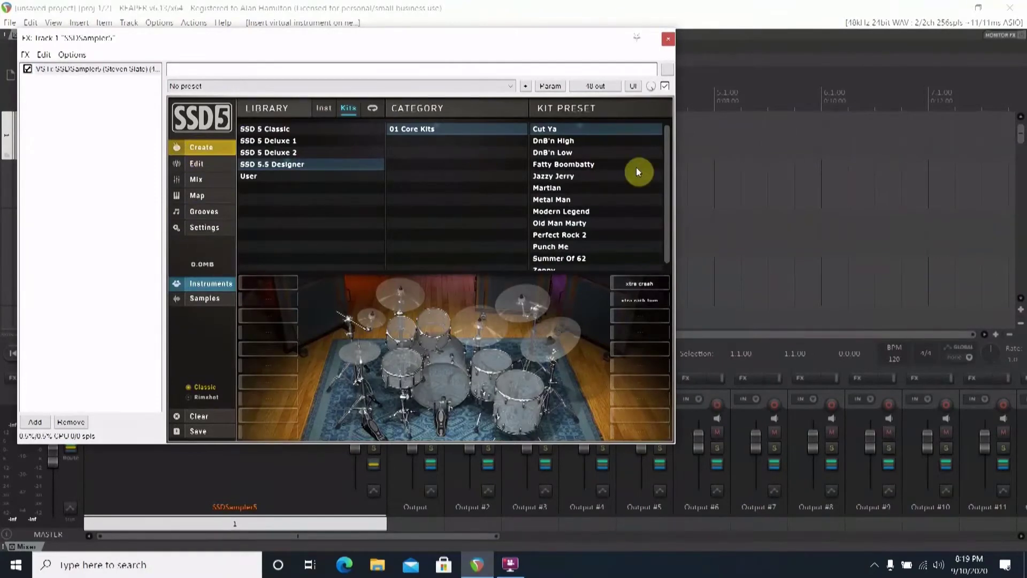
click(273, 130)
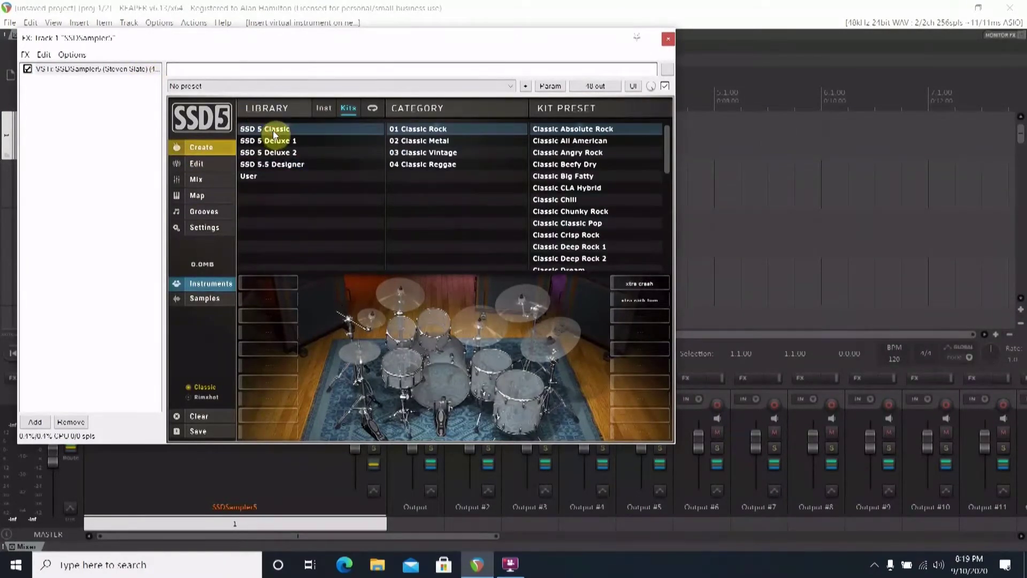
double_click(602, 130)
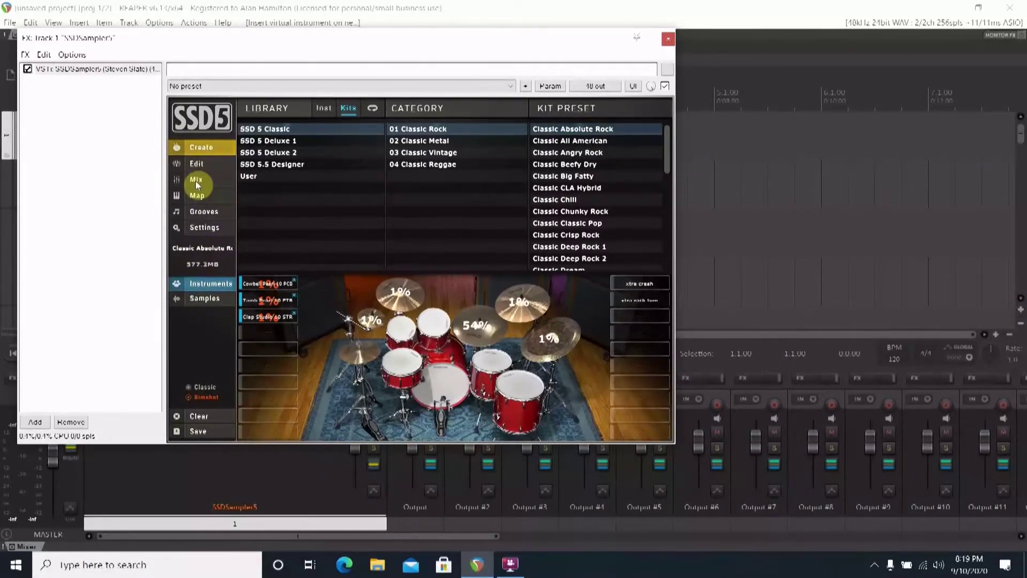
On the SSD5 Mix page, route the snare to output 2 and the hi-hat to output 3.
click(195, 181)
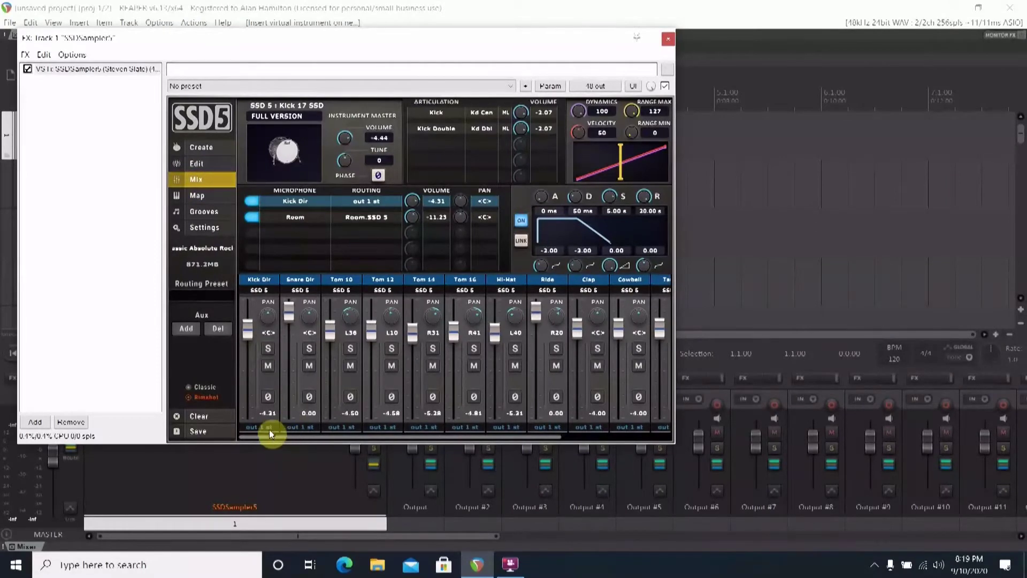
click(300, 425)
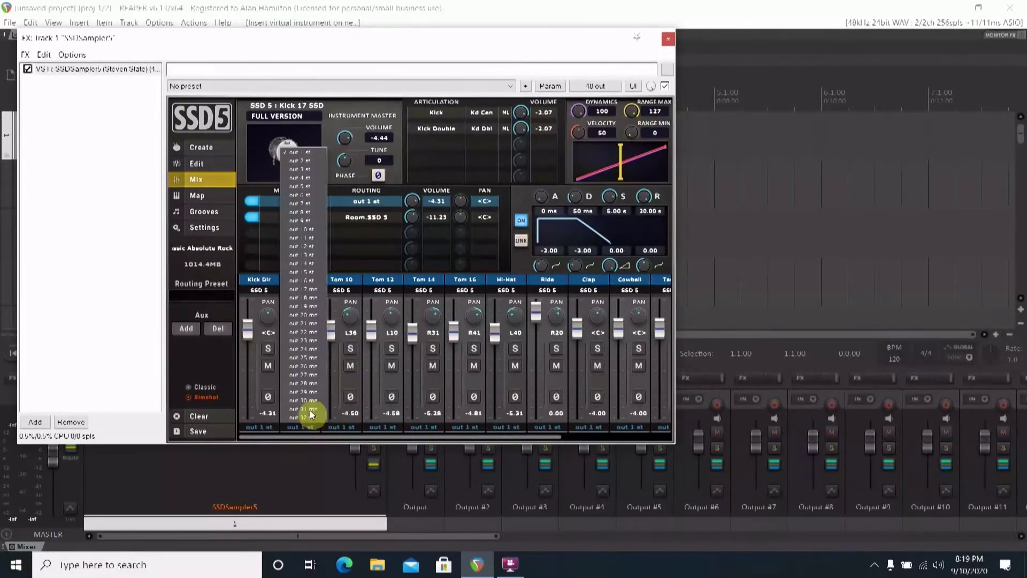
click(299, 160)
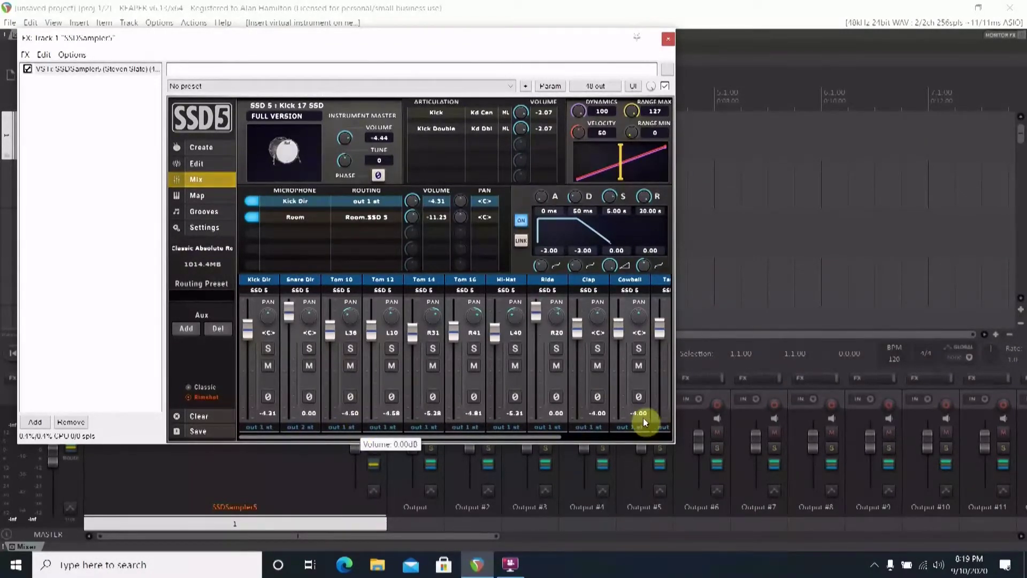
click(505, 427)
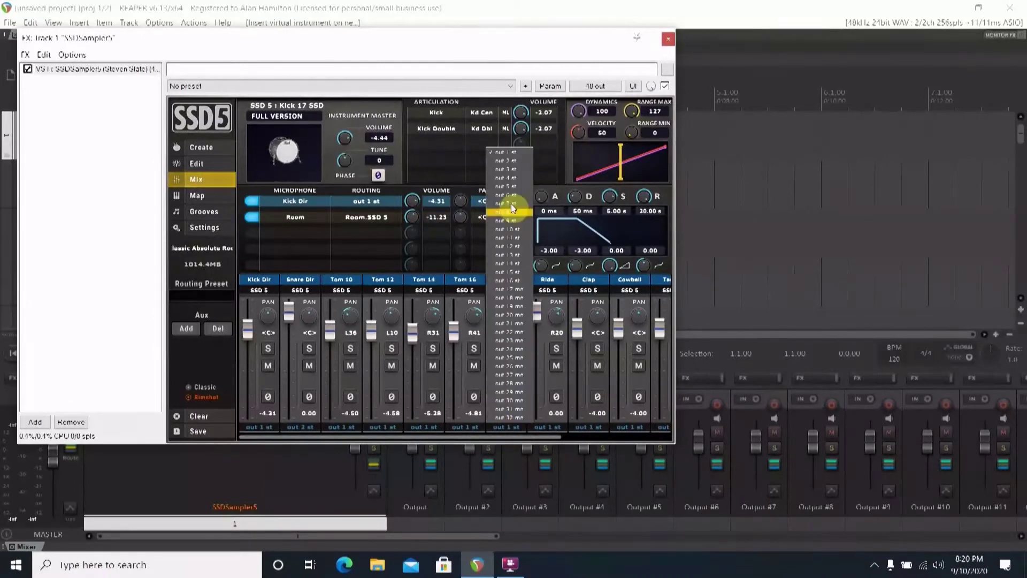
click(510, 170)
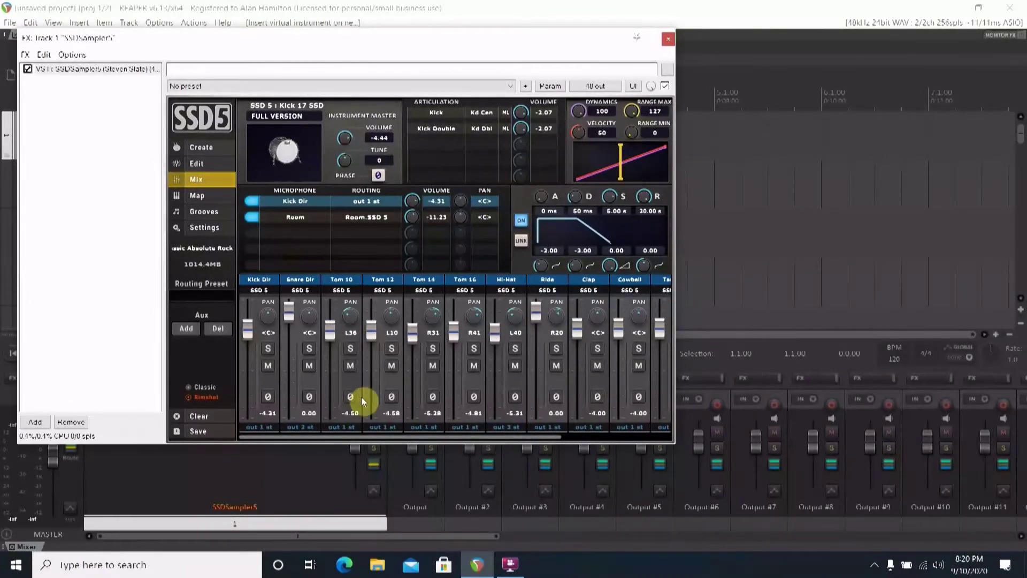
Route Toms 10, 12, 14 and 16 to outputs 4–7 and the Ride to output 8.
click(340, 425)
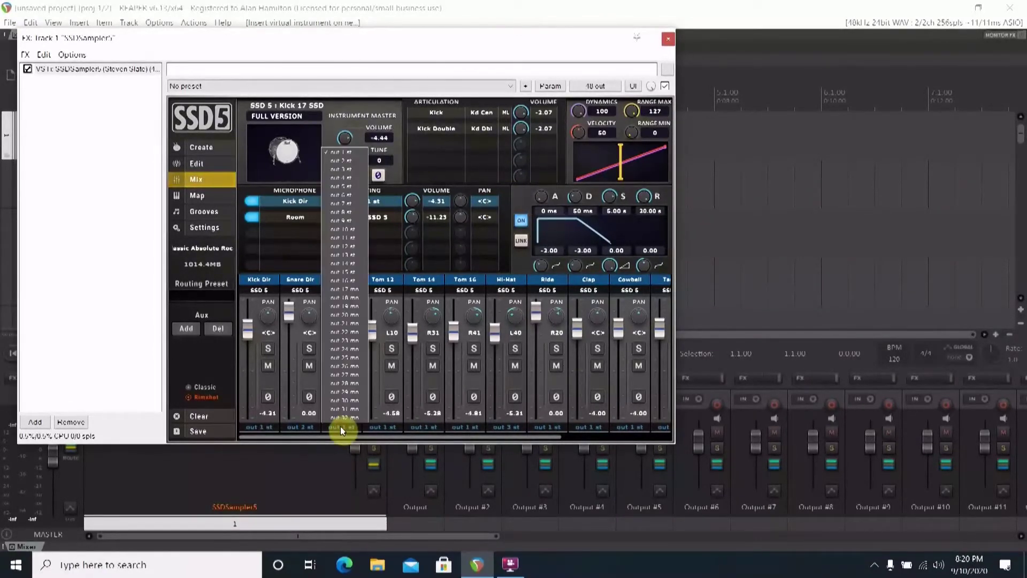
click(348, 195)
click(390, 428)
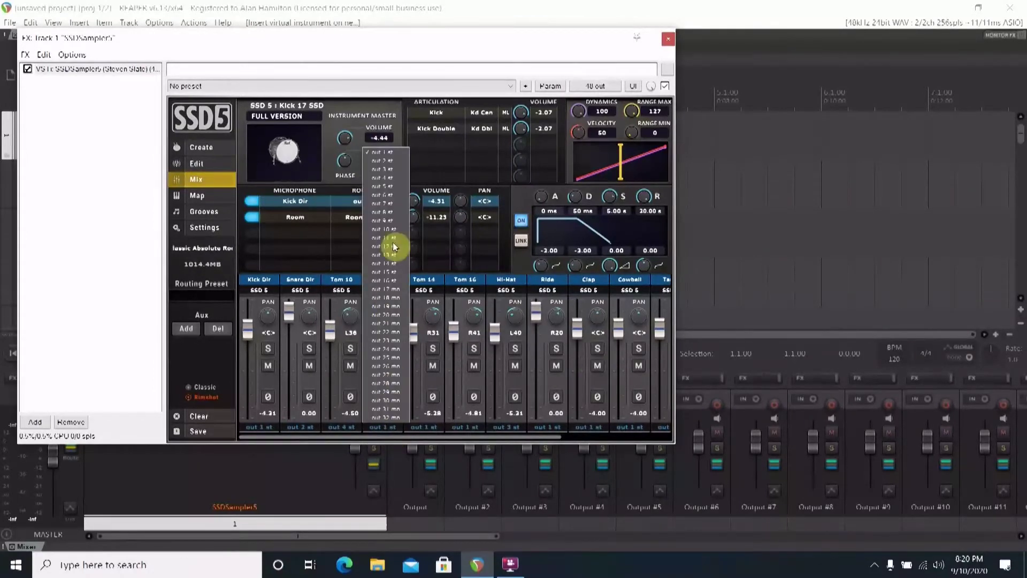
click(395, 188)
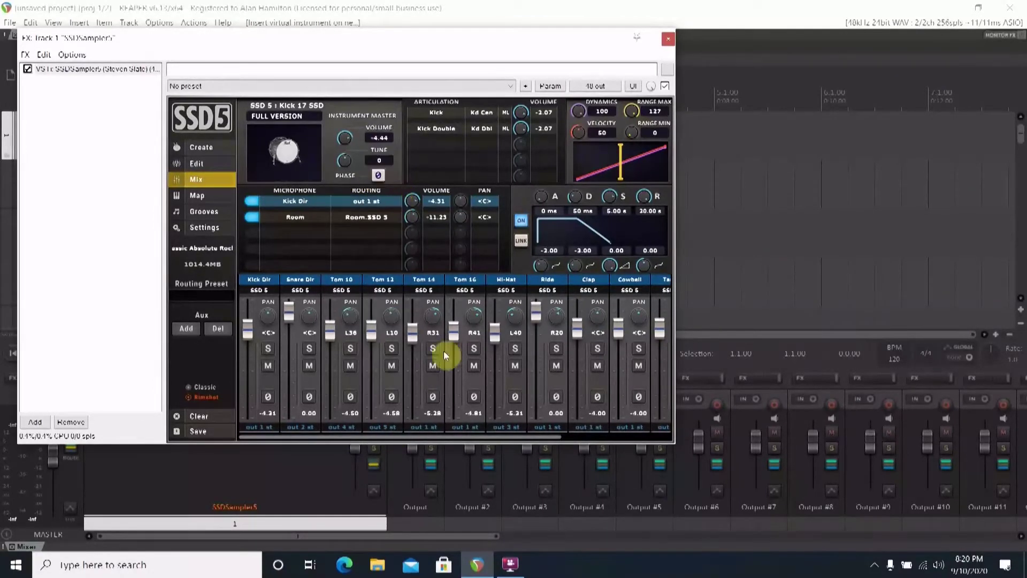
click(431, 428)
click(443, 198)
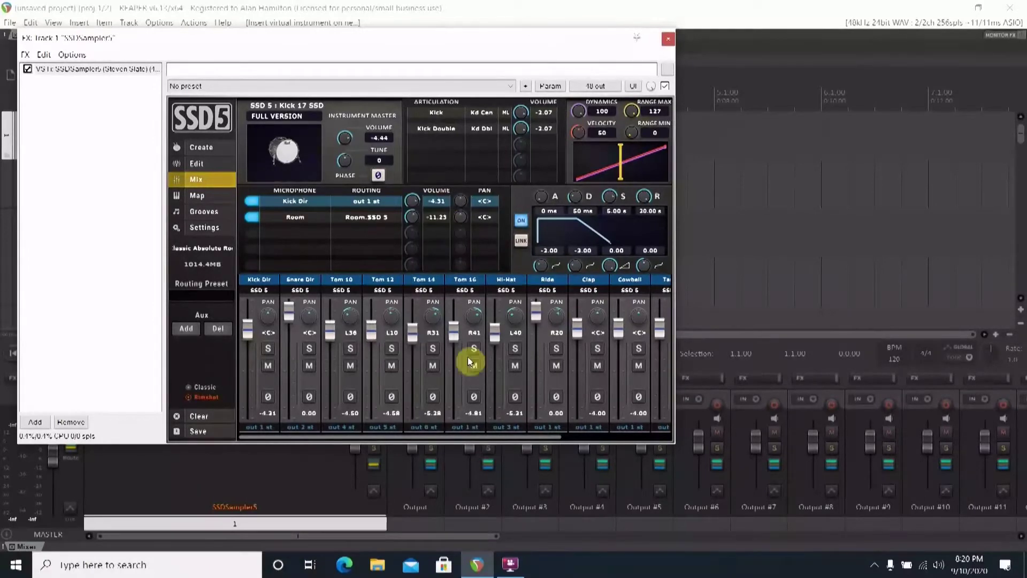
click(471, 427)
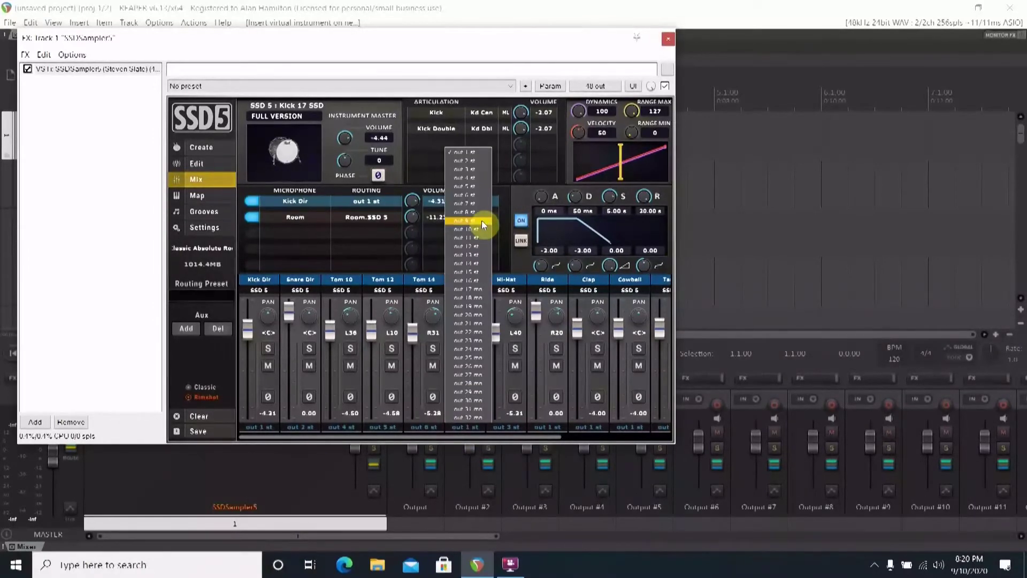
click(479, 205)
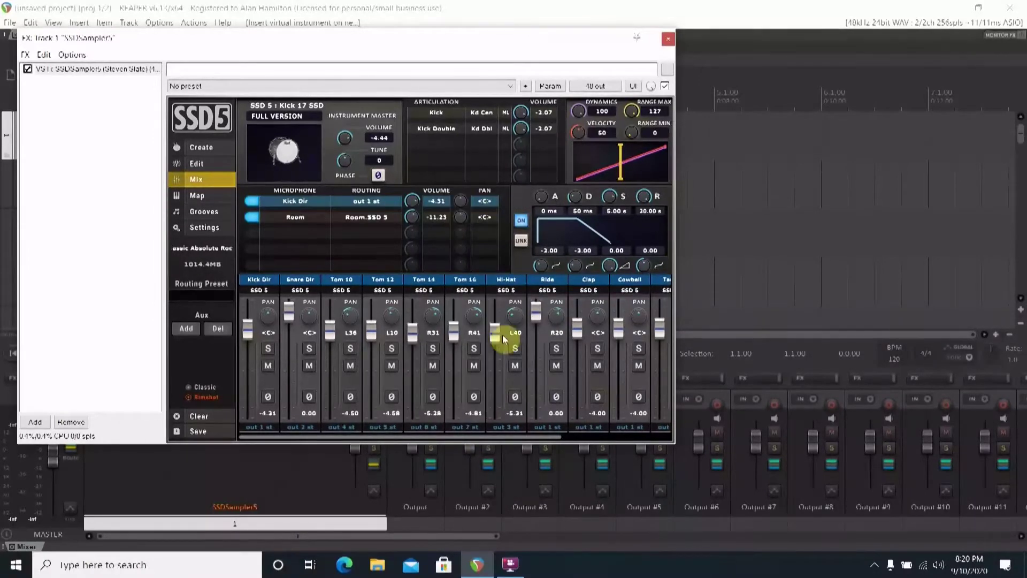
click(554, 426)
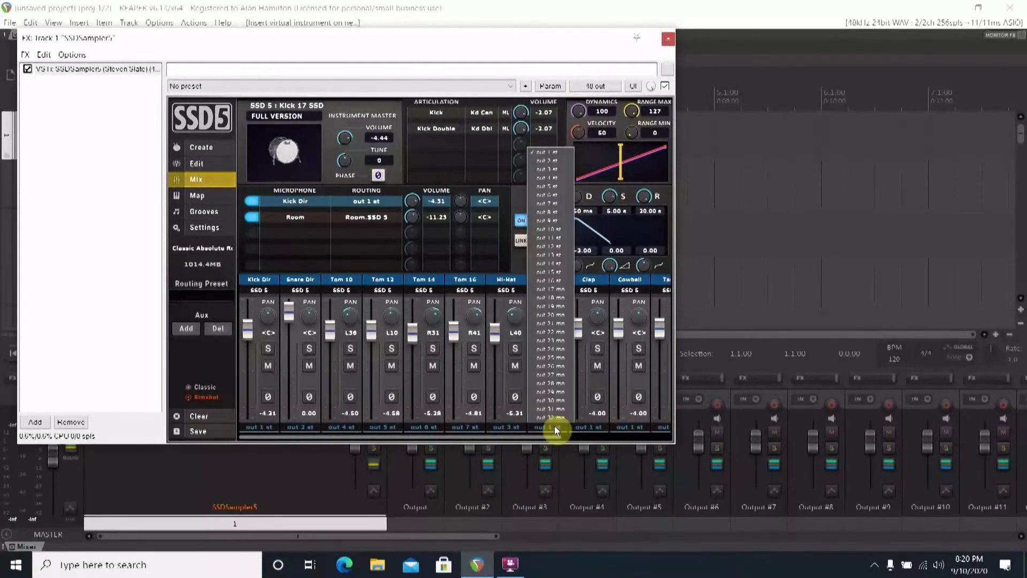
click(550, 213)
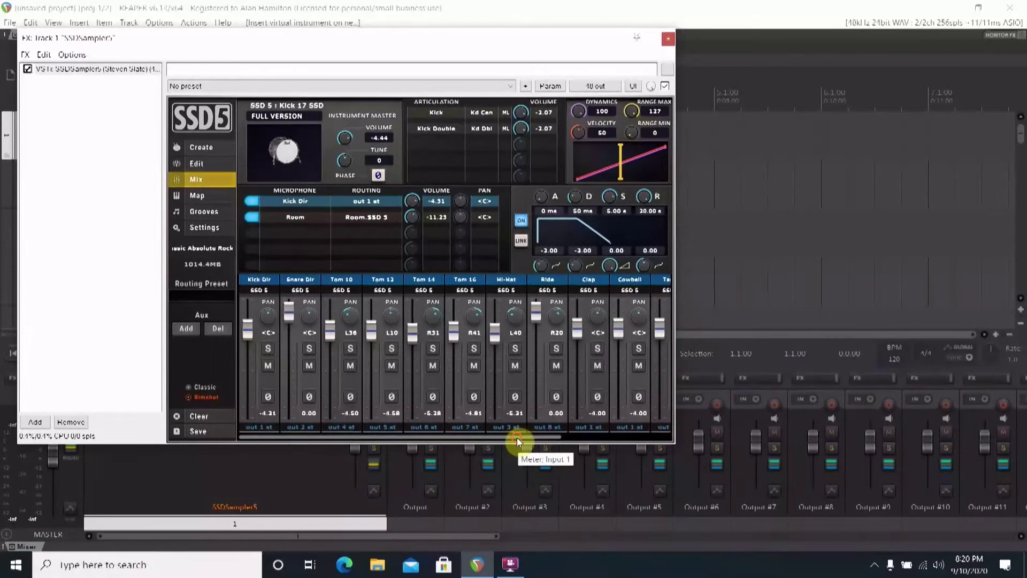
Route the Clap, Cowbell and Tamb channels to outputs 9, 10 and 11.
drag(516, 438, 630, 446)
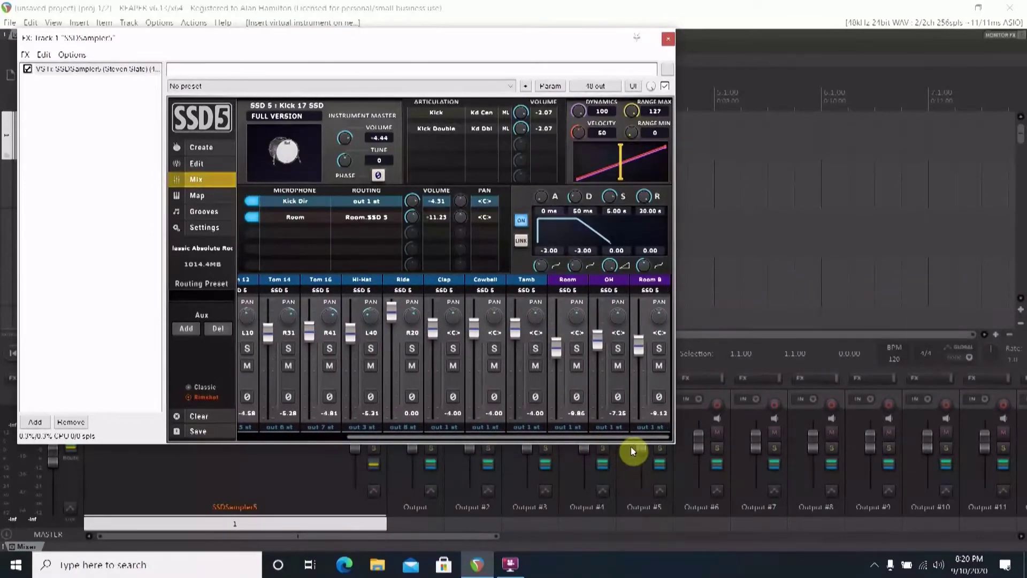
click(457, 426)
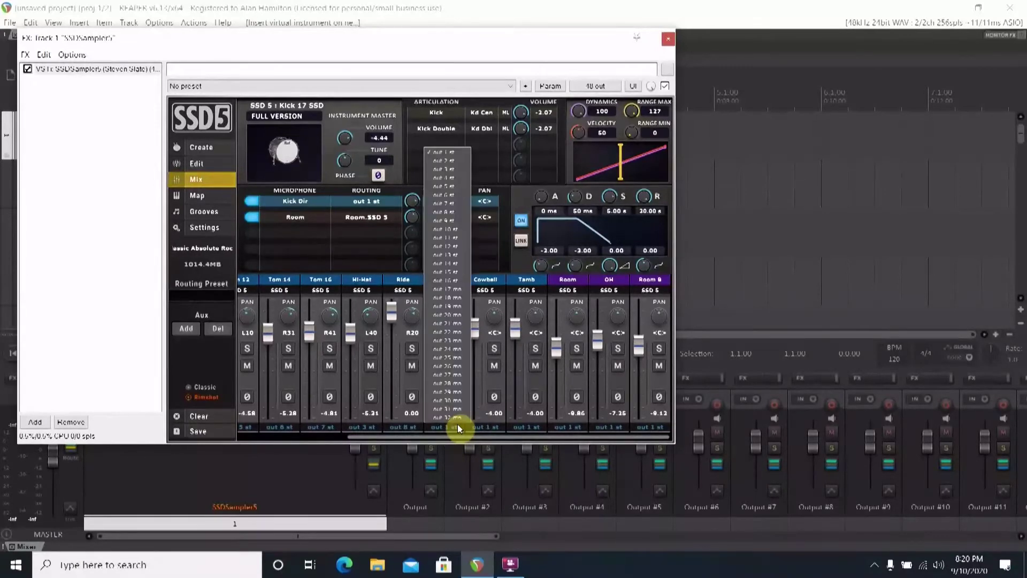
click(453, 226)
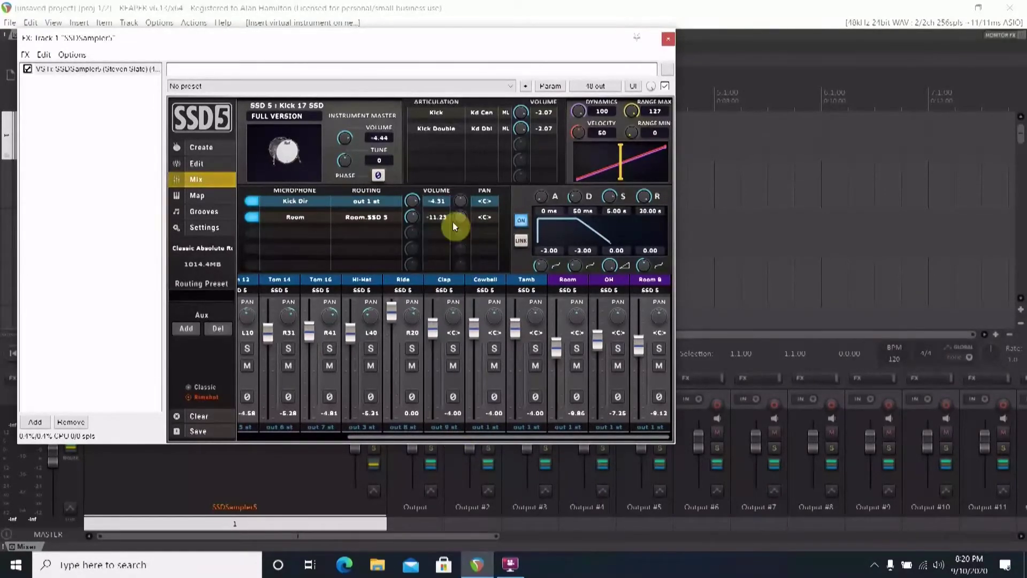
click(497, 424)
click(503, 233)
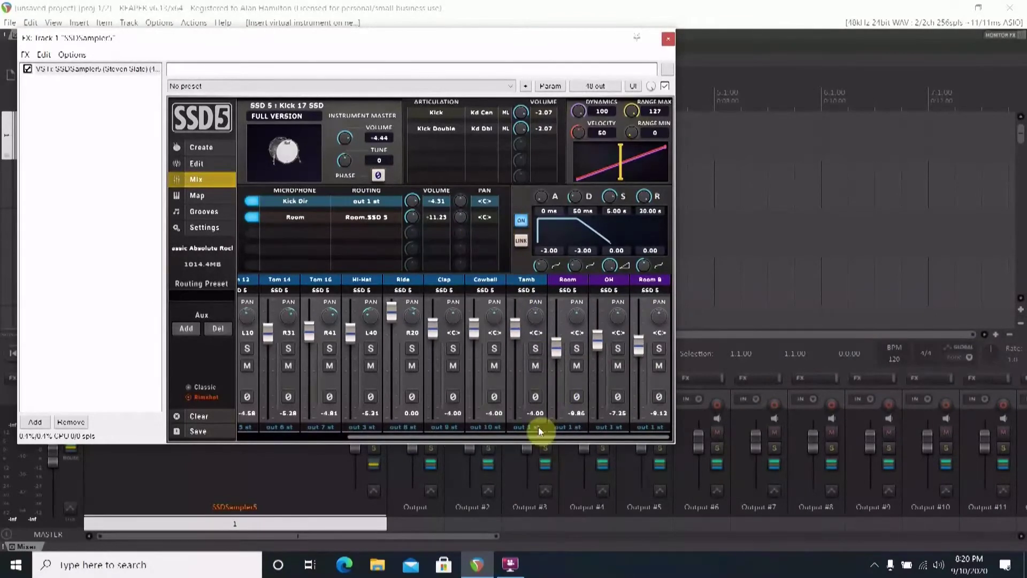
click(529, 427)
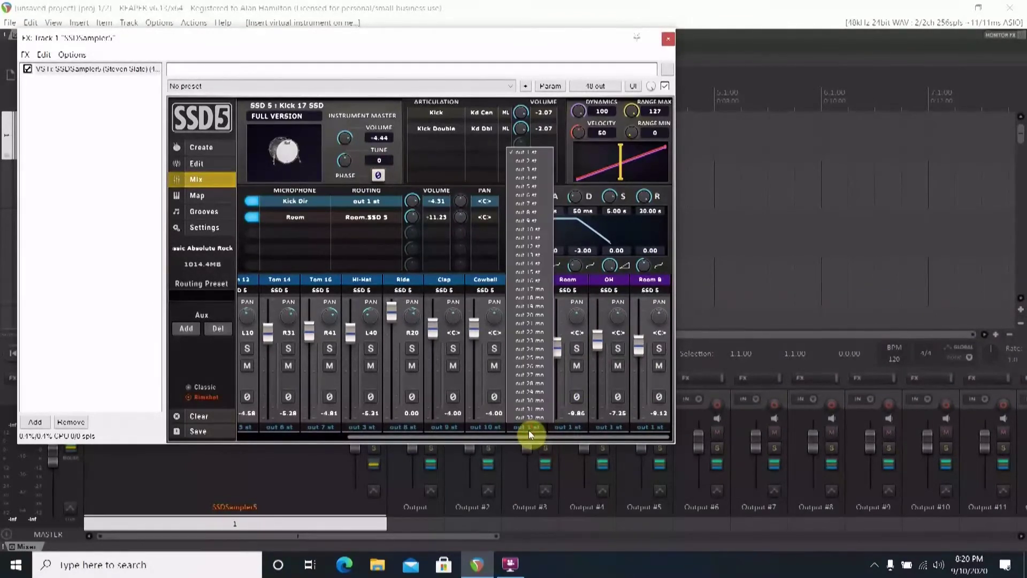
click(544, 236)
Route Room, OH and Room B to out 12 st, out 13 st and out 14 st.
click(571, 427)
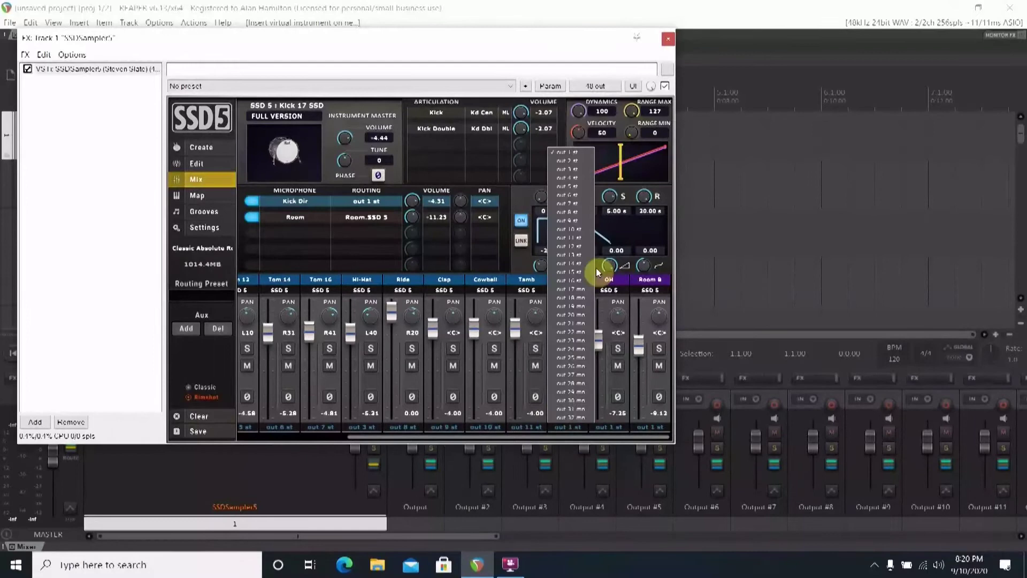
click(591, 245)
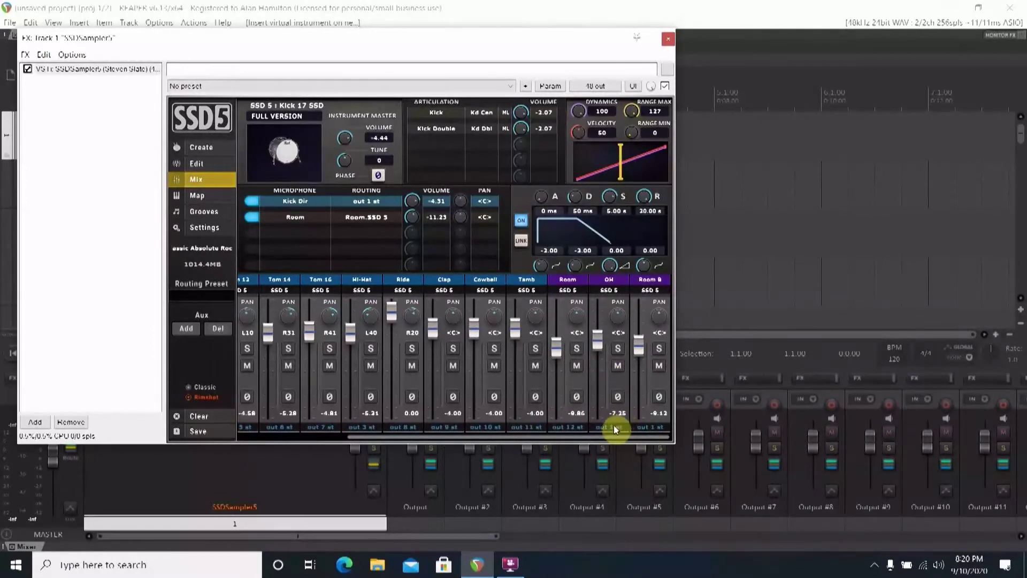
click(614, 427)
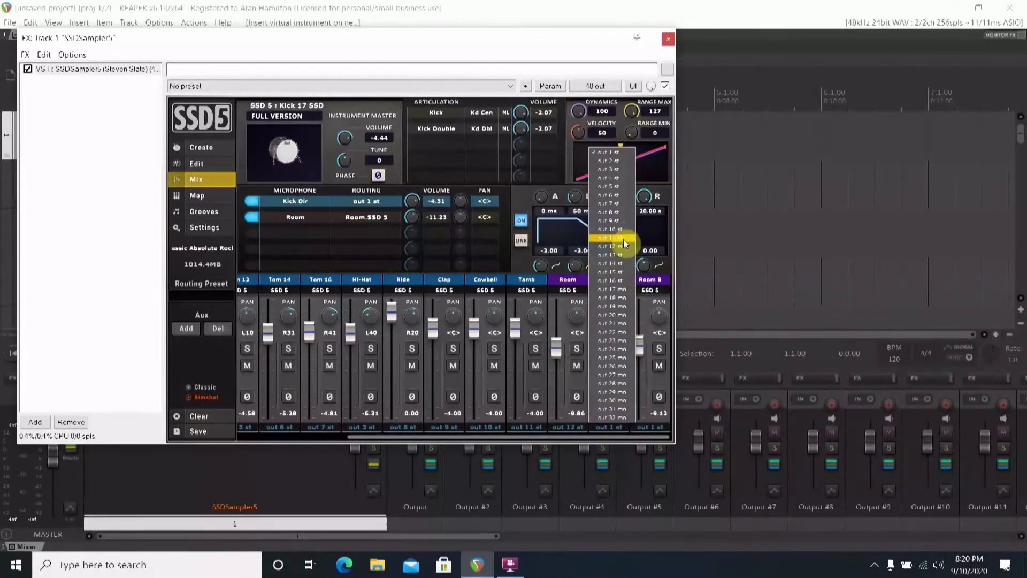
click(623, 257)
click(647, 426)
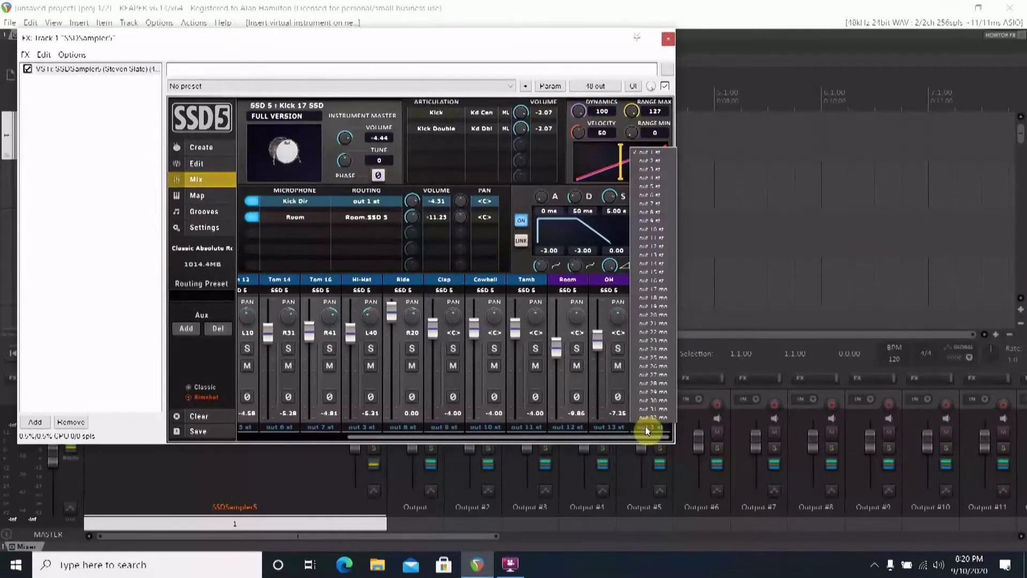
click(646, 264)
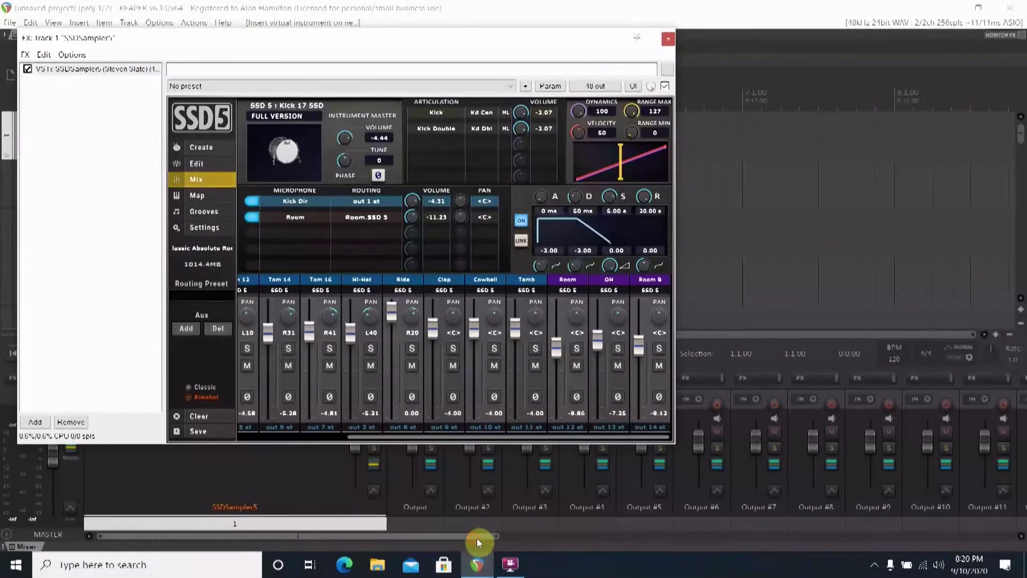
Build multichannel routing for SSDSampler5's outputs, confirm the new Output tracks, and close the FX window.
drag(476, 538, 703, 558)
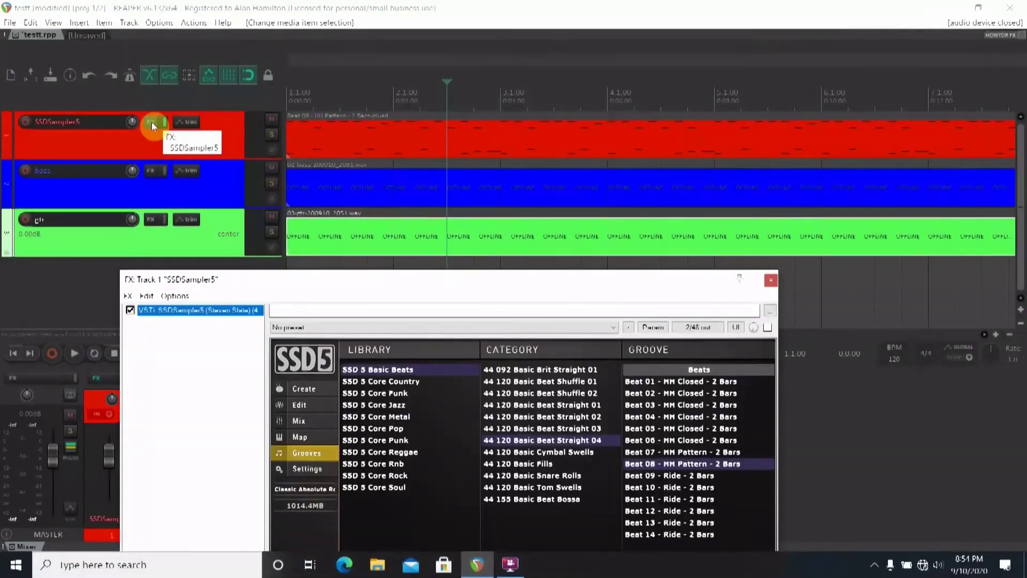
drag(351, 281, 395, 166)
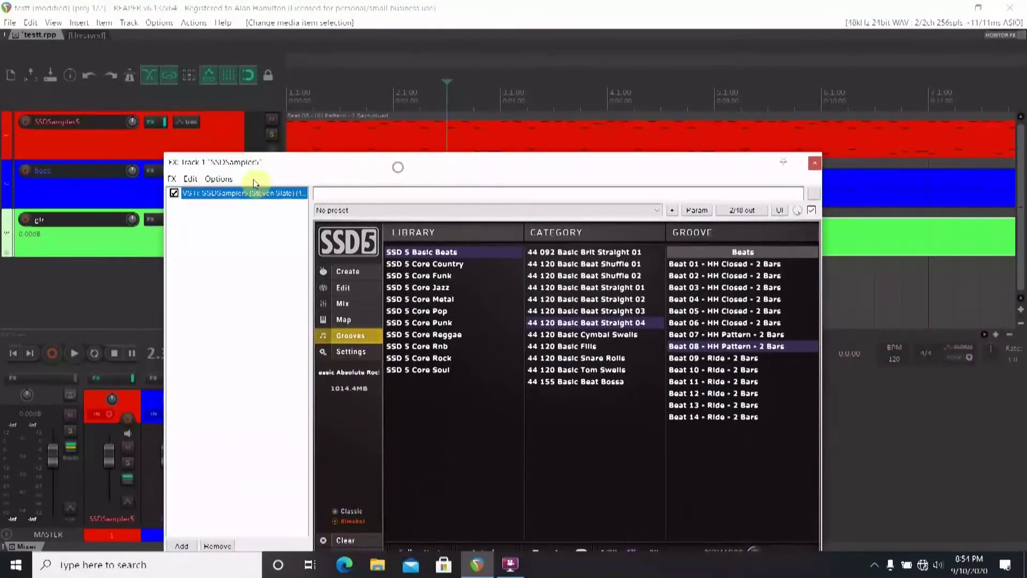
click(220, 179)
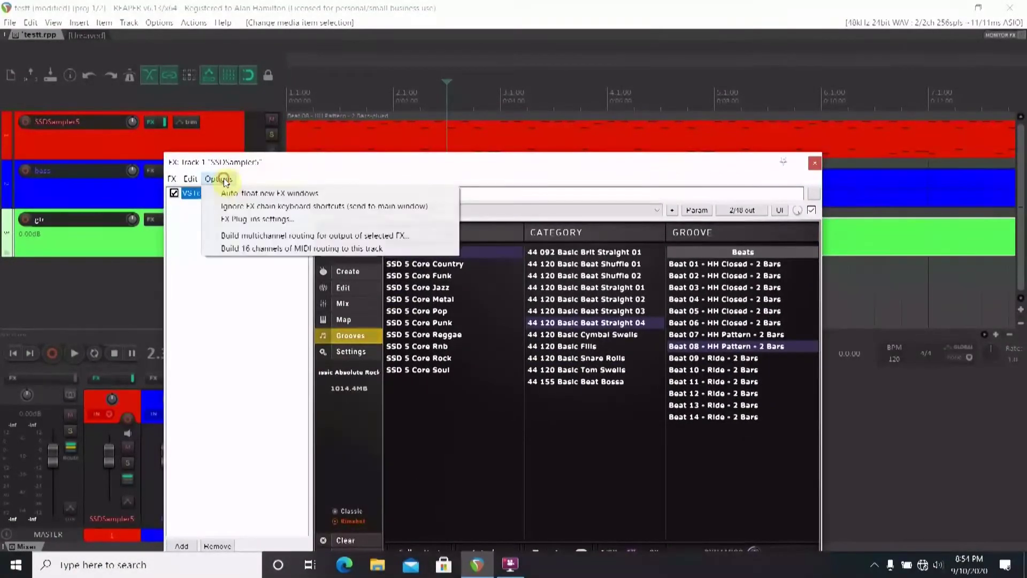
click(252, 239)
click(522, 369)
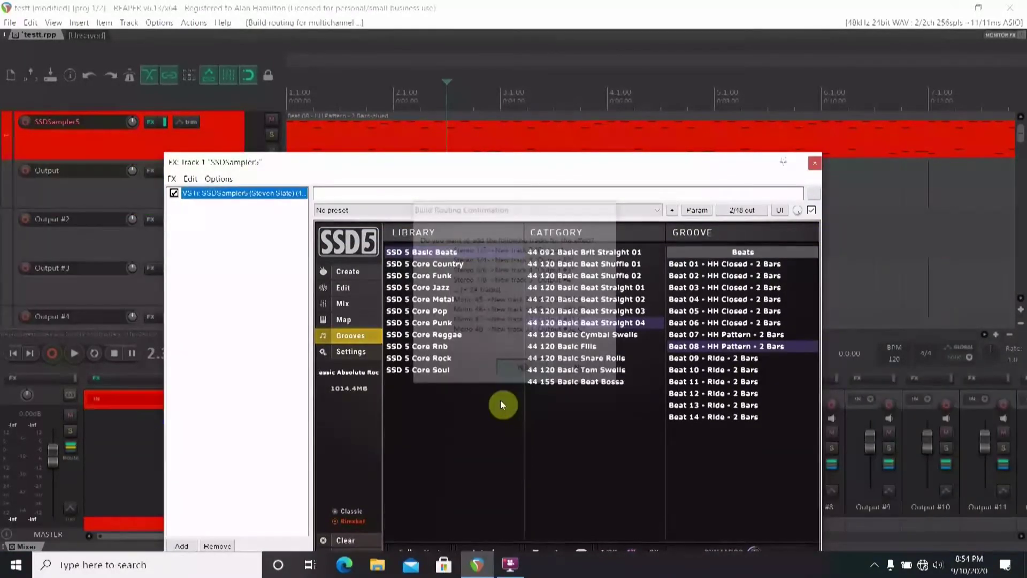
click(815, 165)
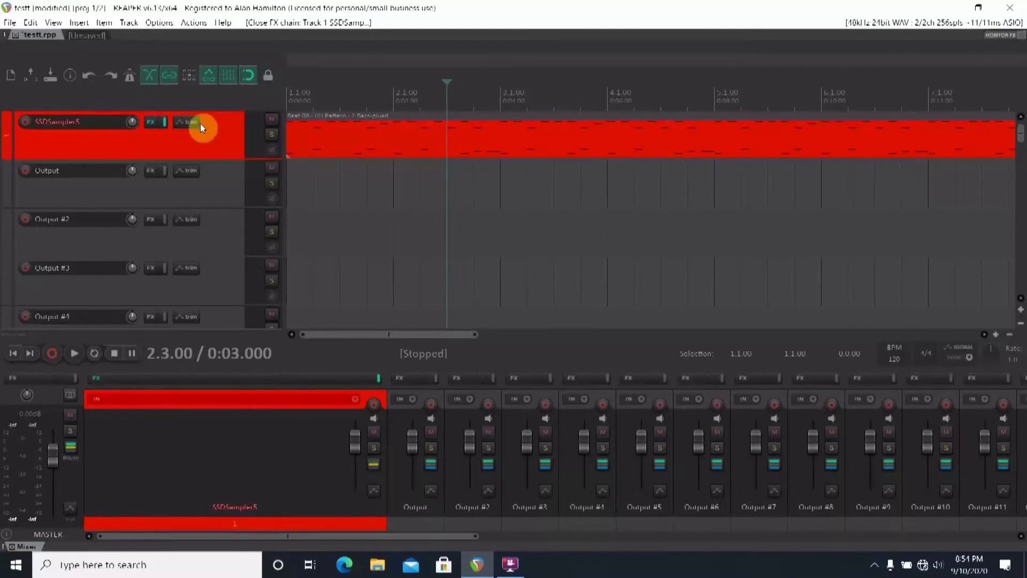
Reopen SSD5 from track 1 on its Mix page and show the Snare Dir output choices.
click(148, 123)
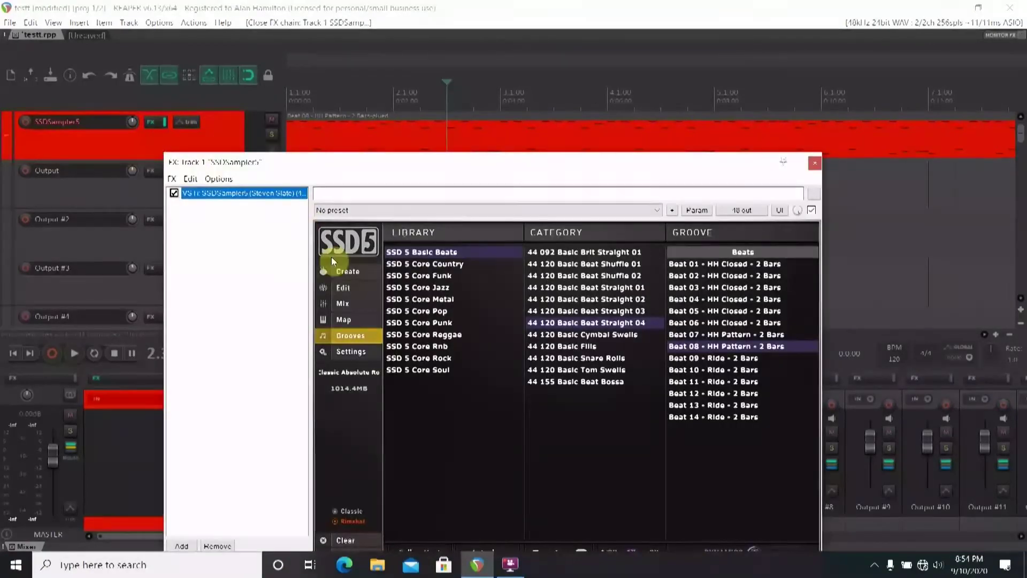
click(353, 304)
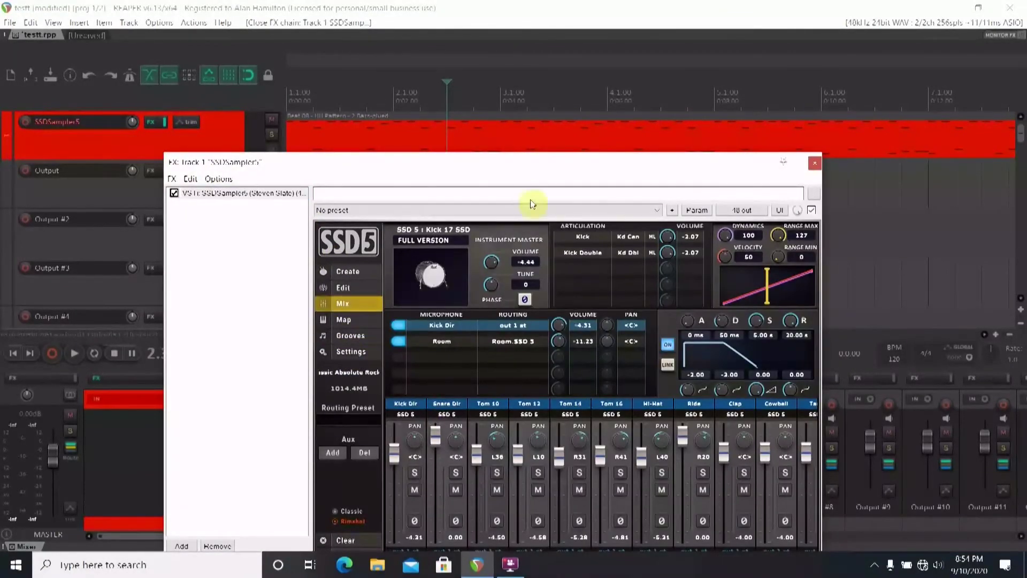
drag(513, 172, 536, 86)
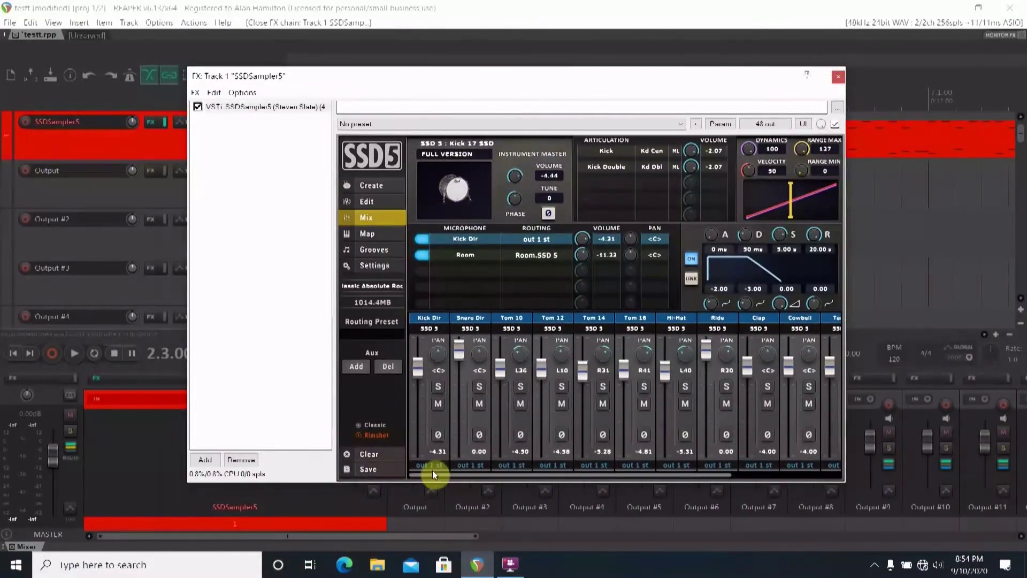
click(470, 464)
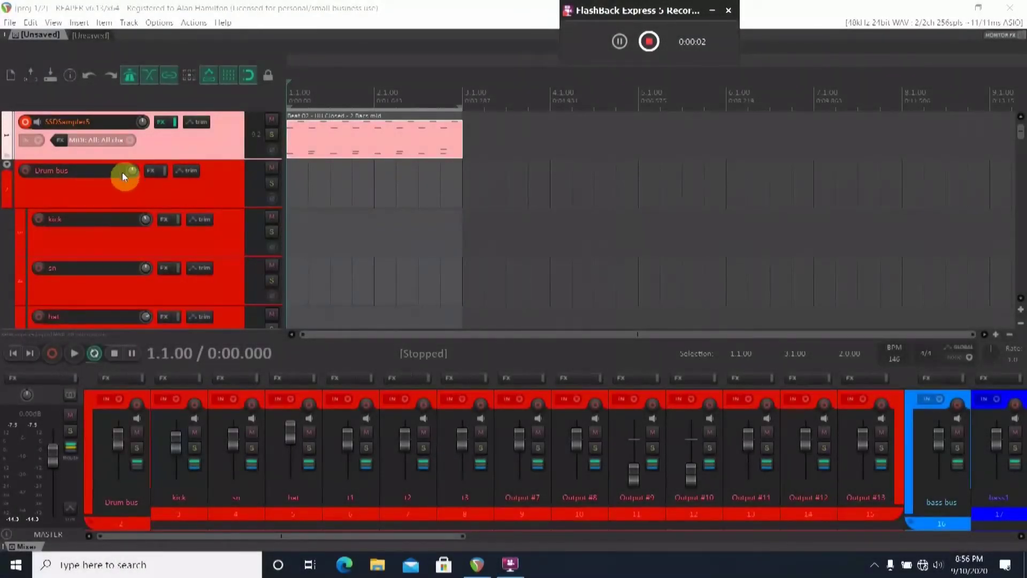
scroll(122, 171, down, 6)
scroll(122, 206, down, 9)
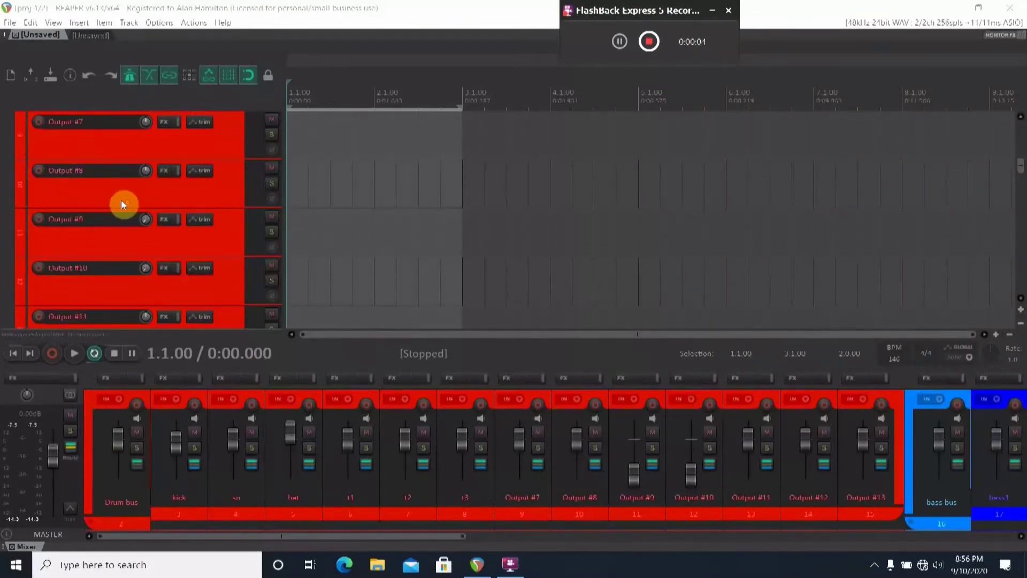
scroll(124, 213, down, 10)
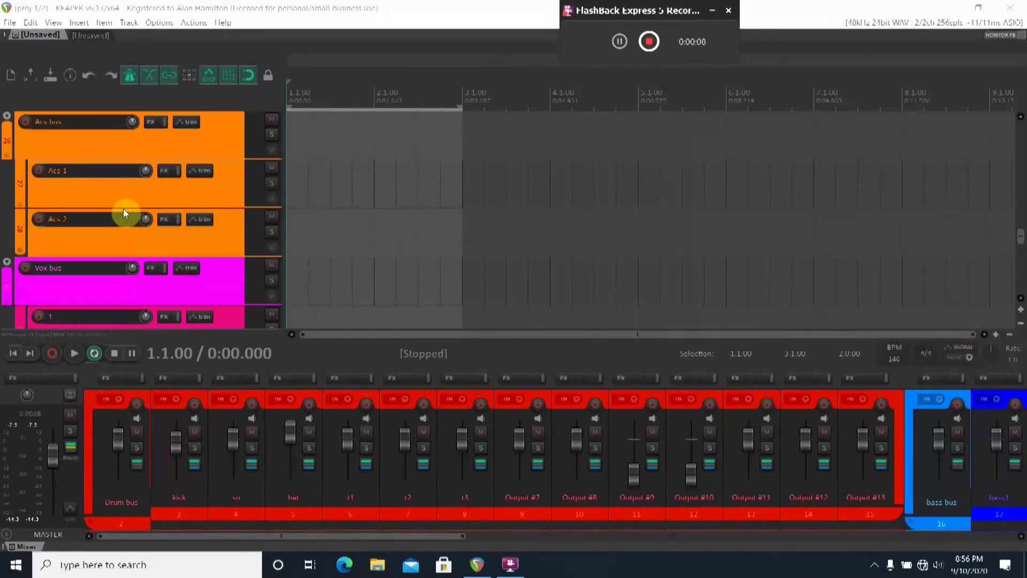
scroll(123, 213, down, 10)
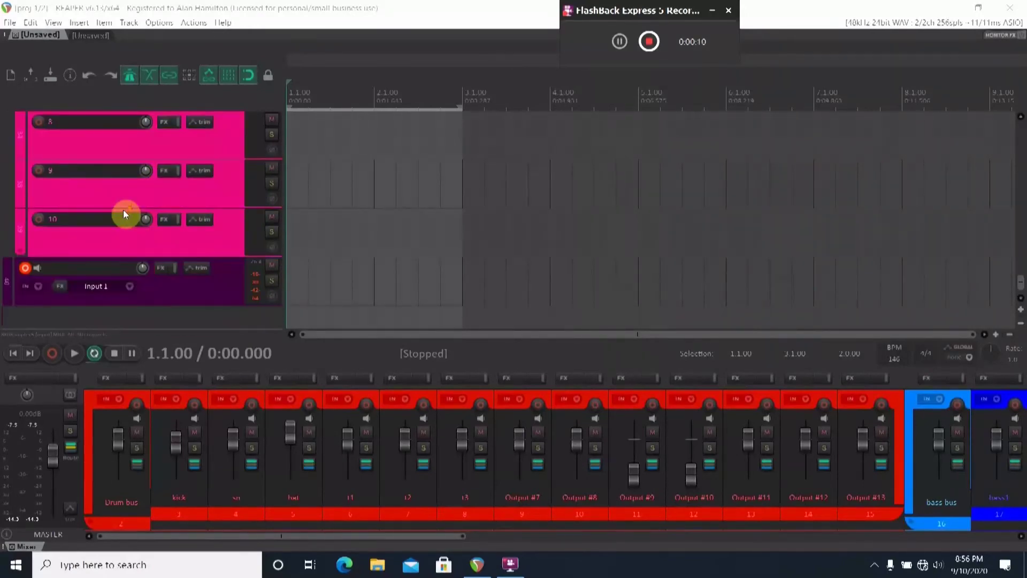
scroll(123, 214, up, 1)
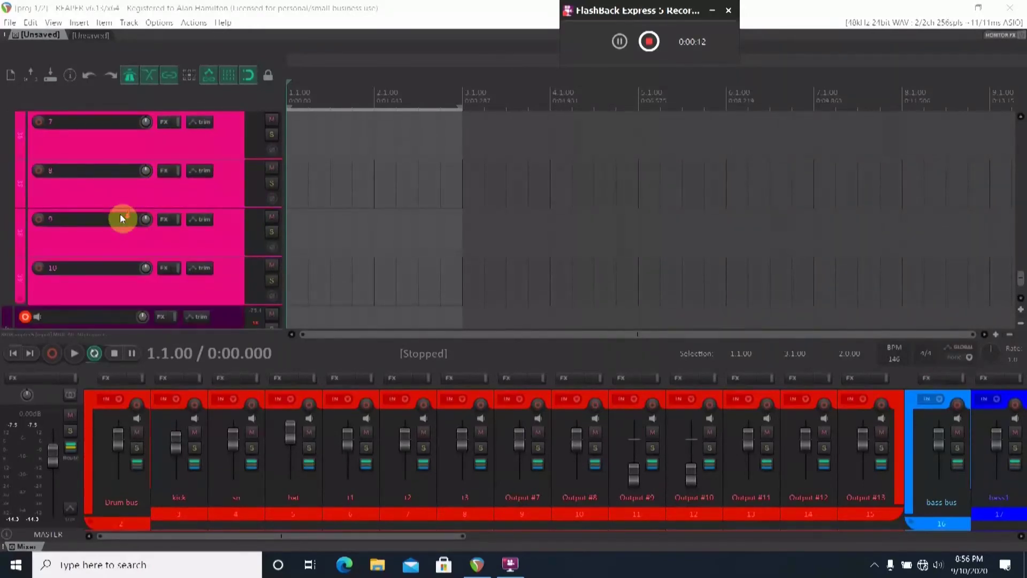
scroll(120, 211, up, 20)
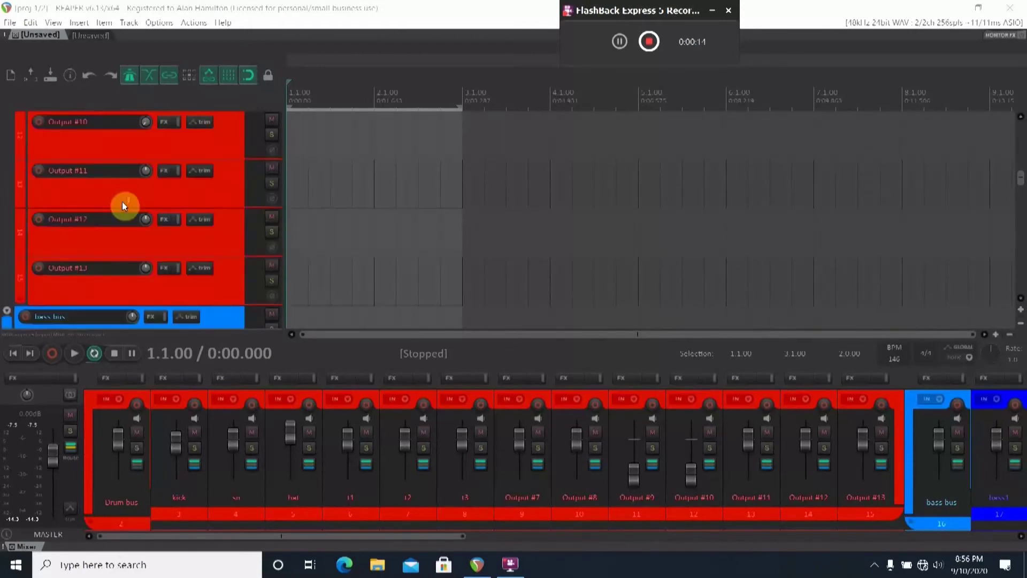
scroll(122, 204, up, 12)
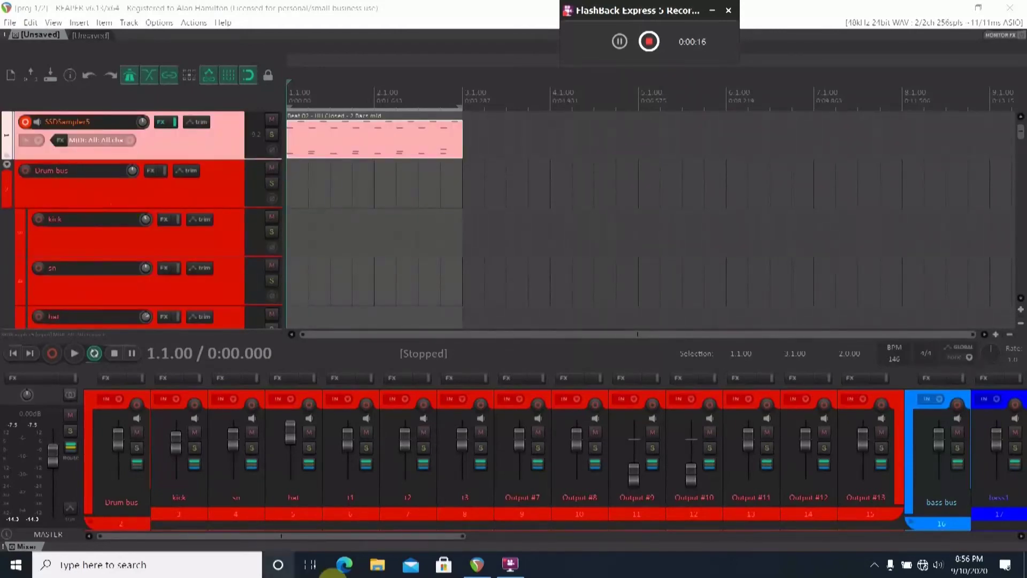
drag(350, 535, 923, 524)
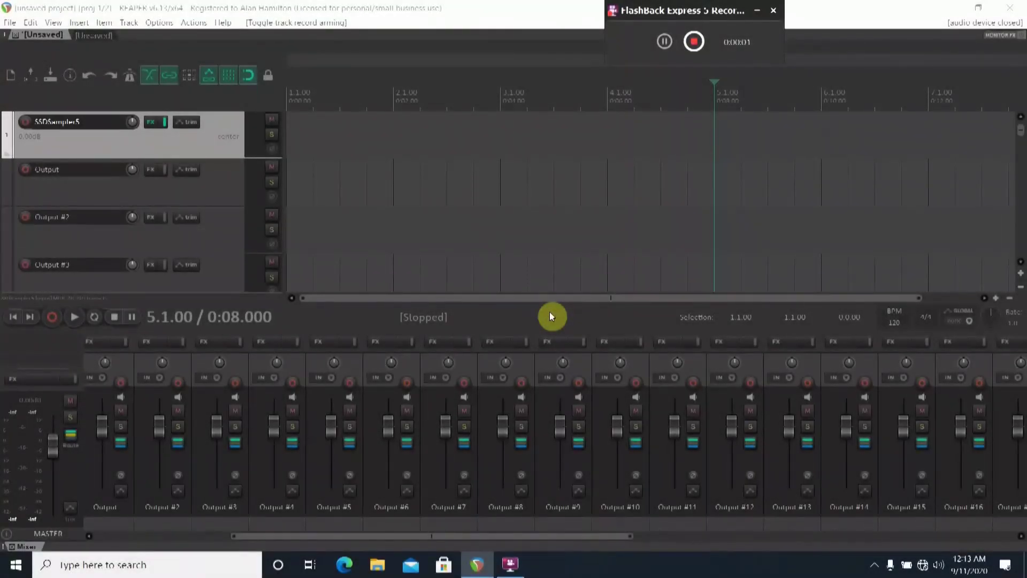
Select Output #24 C through Output #32 C in the mixer and remove those tracks.
drag(534, 534, 814, 541)
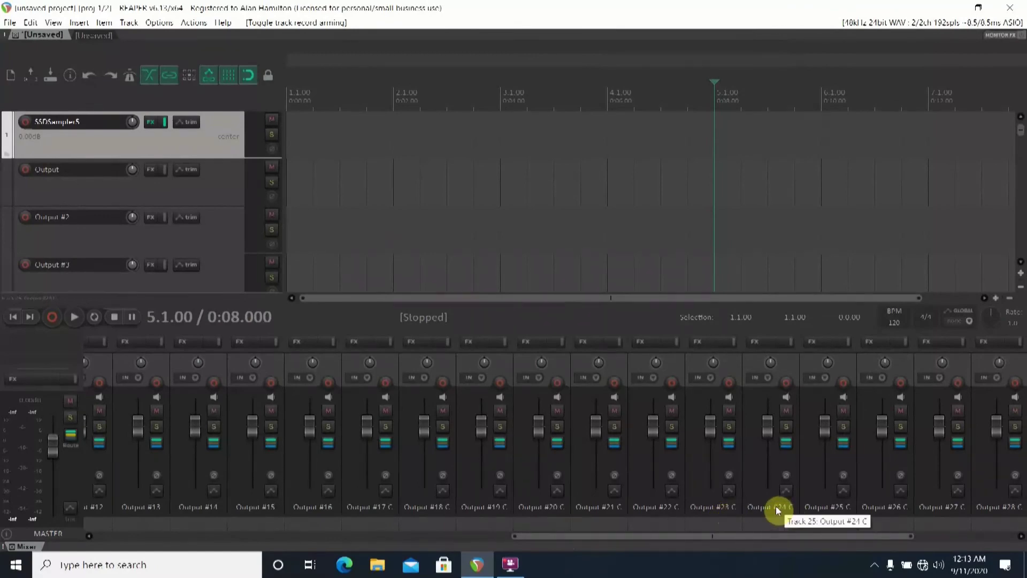
click(766, 527)
drag(764, 540, 919, 535)
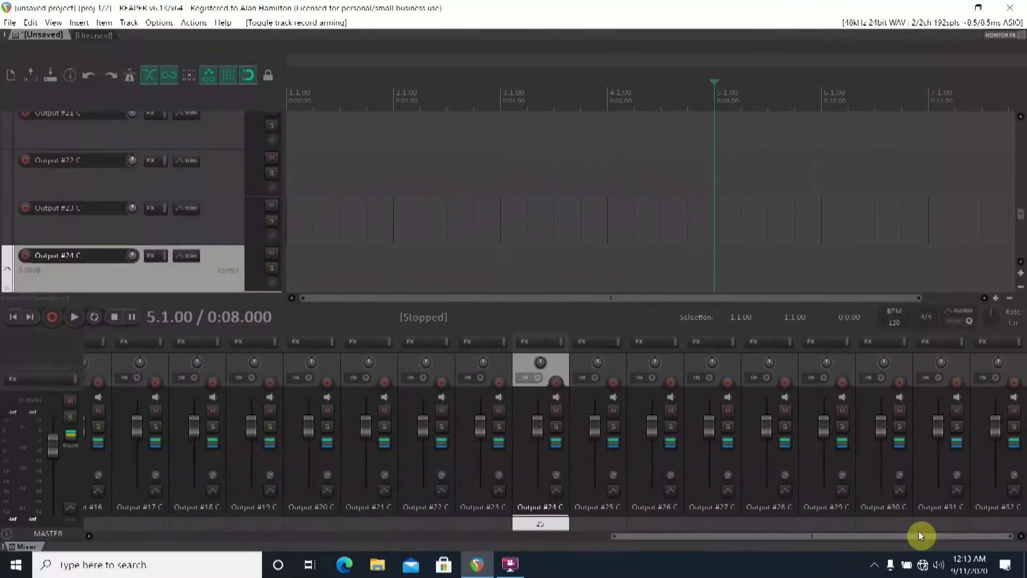
shift+click(993, 507)
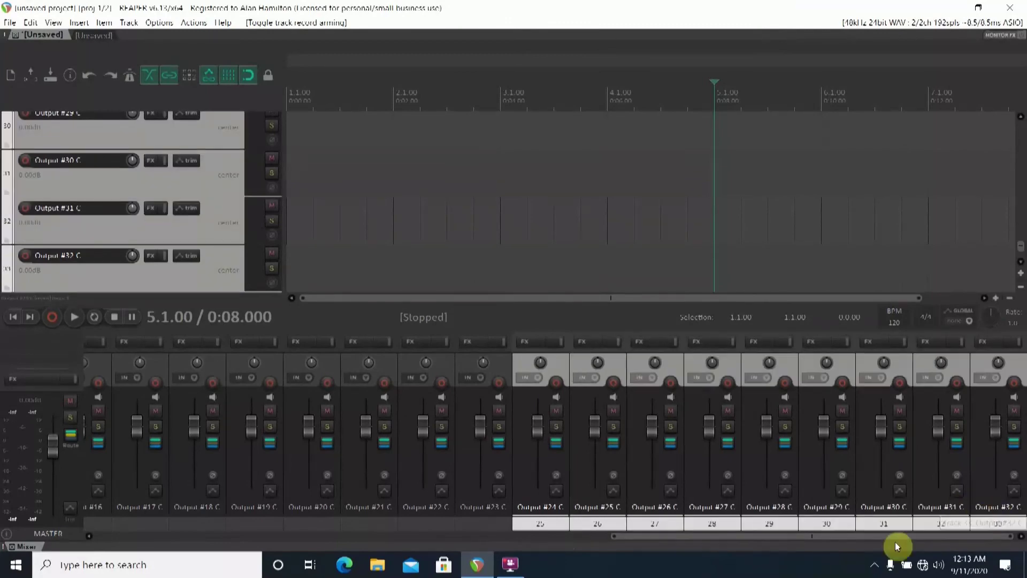
right_click(554, 525)
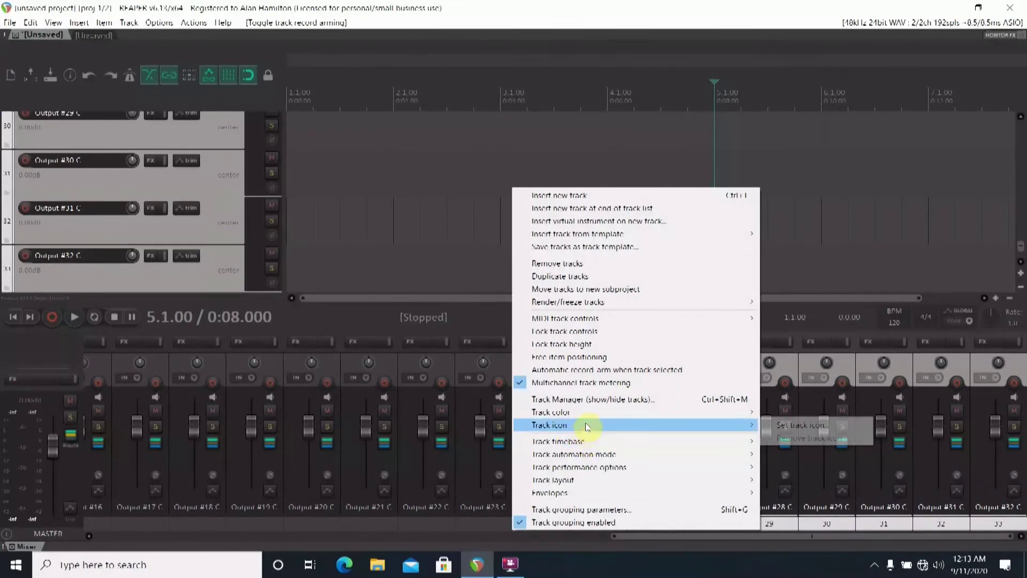
click(585, 263)
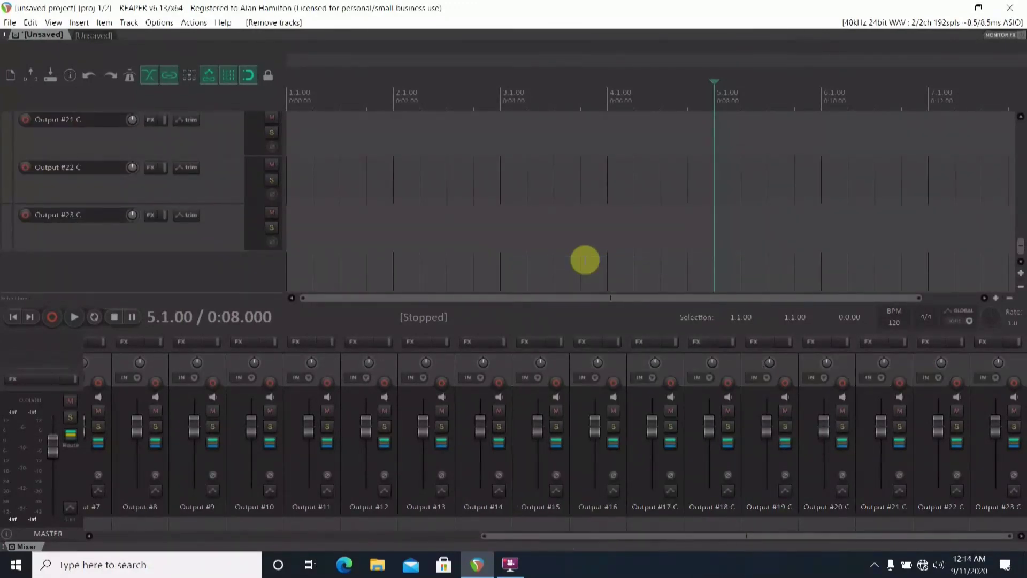